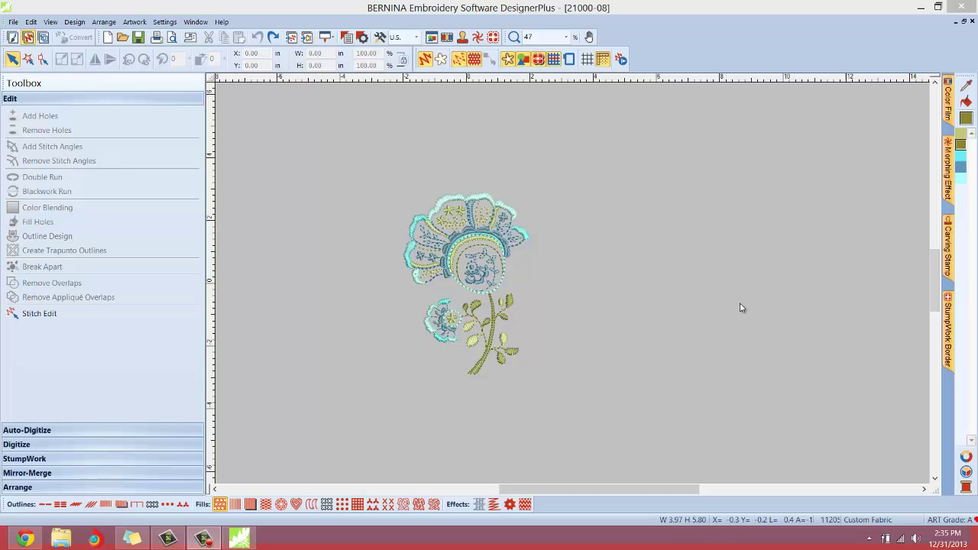
- Show the File menu over the 21000-08 flower design
{"action": "left_click", "coordinate": [13, 22]}
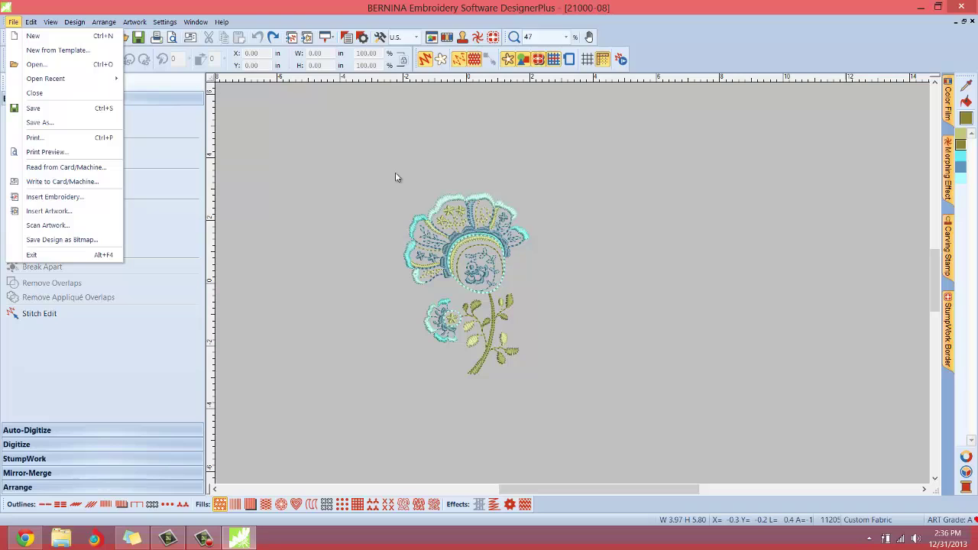
- Dismiss the File menu without choosing any command
{"action": "left_click", "coordinate": [258, 198]}
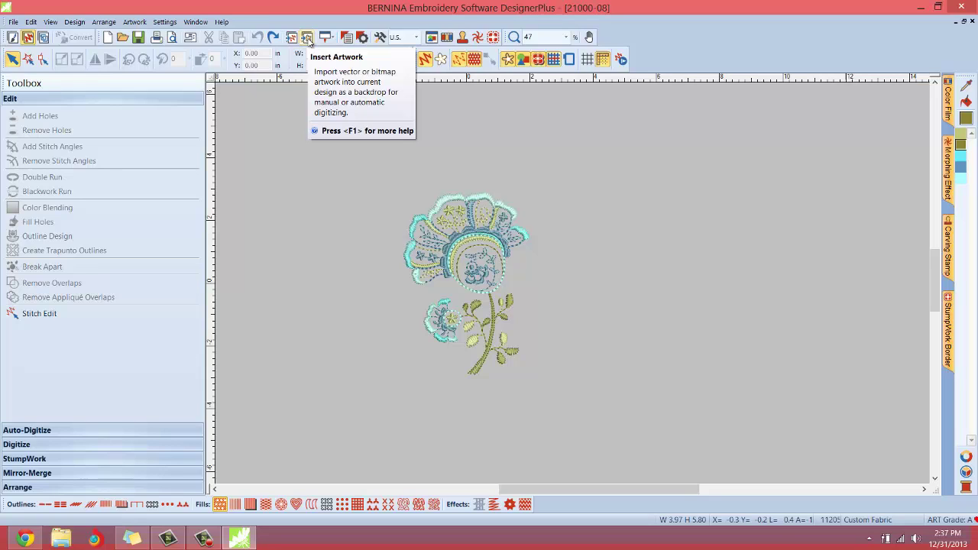
- Insert the IMG scalloped-outline artwork as a backdrop behind the flower
{"action": "left_click", "coordinate": [307, 38]}
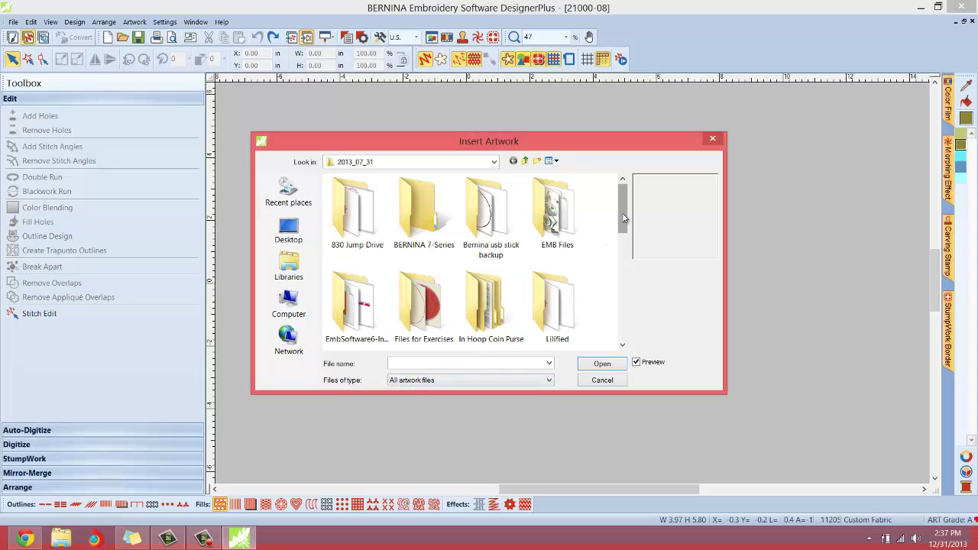
{"action": "scroll", "coordinate": [618, 237], "scroll_direction": "down", "scroll_amount": 3}
{"action": "left_click_drag", "start_coordinate": [619, 244], "coordinate": [609, 281]}
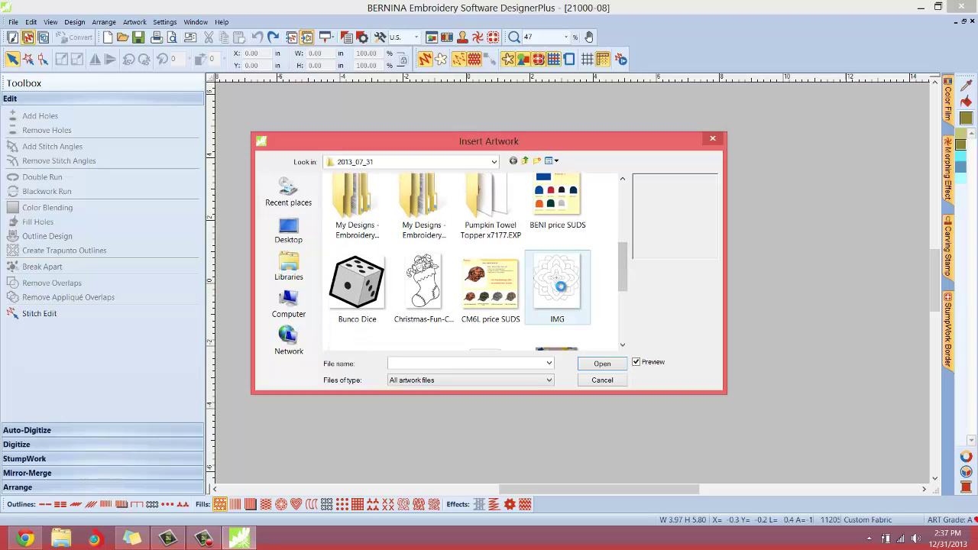
{"action": "left_click", "coordinate": [563, 287]}
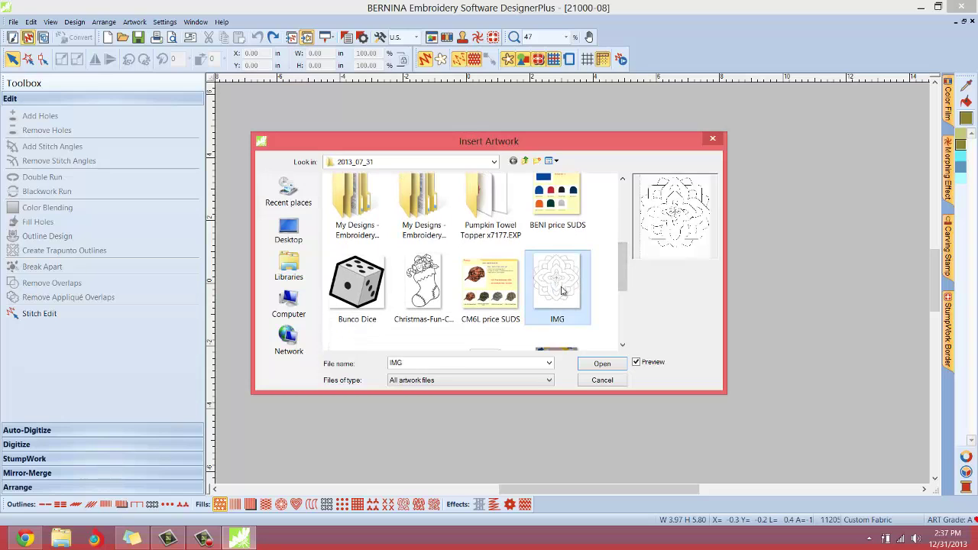
{"action": "left_click", "coordinate": [607, 364]}
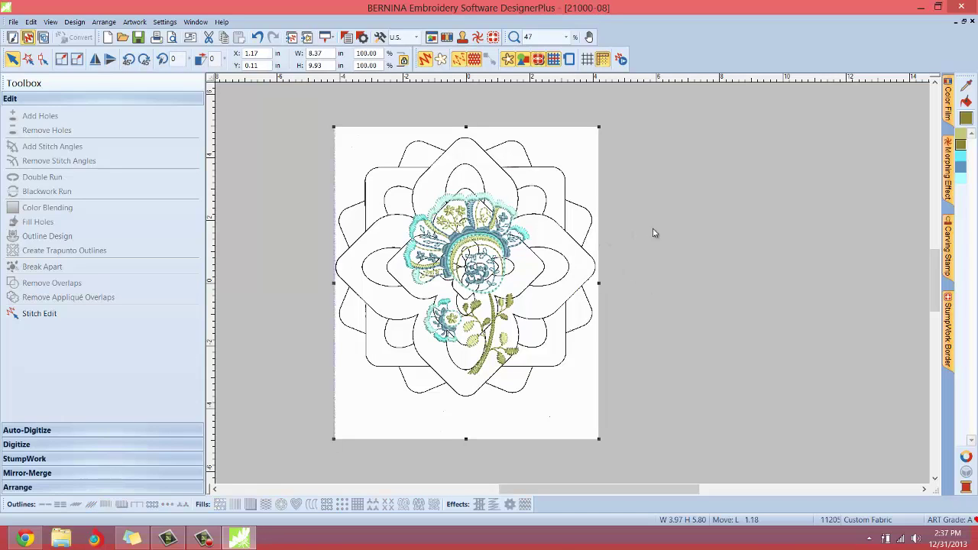
- Move the artwork backdrop right of the flower, to X 6.55, Y 0.50 in
{"action": "left_click_drag", "start_coordinate": [653, 233], "coordinate": [769, 223]}
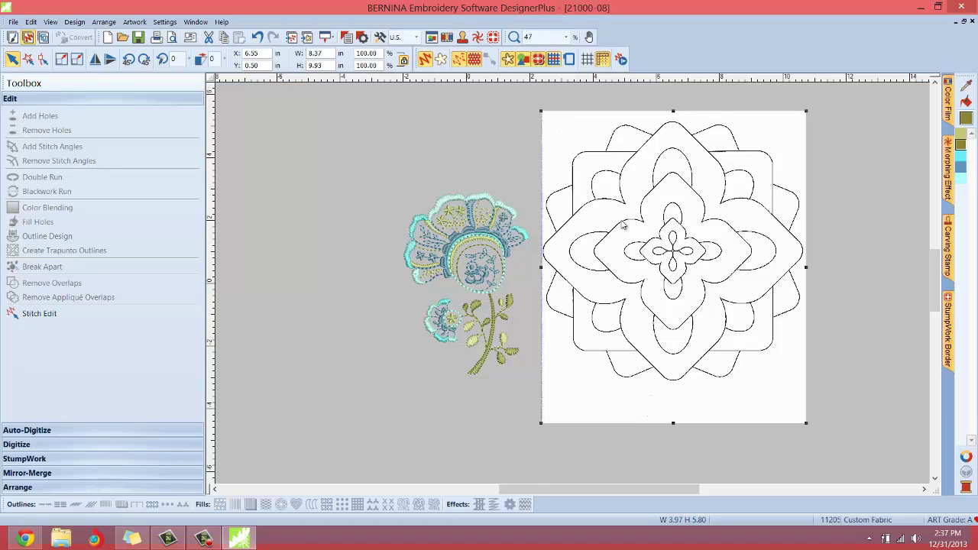
- Pick the artwork with the Auto-Digitize Magic Wand to begin its bitmap preparation
{"action": "left_click", "coordinate": [31, 433]}
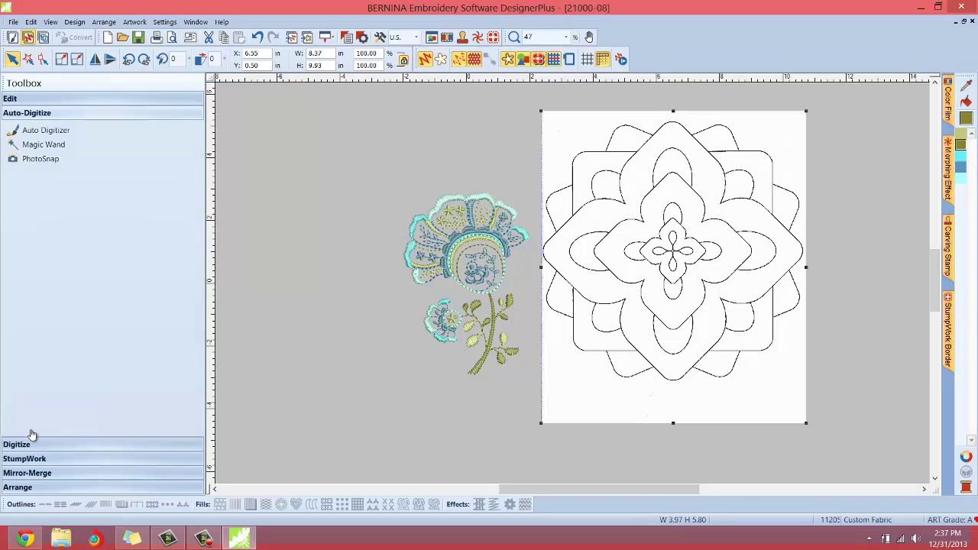
{"action": "left_click", "coordinate": [47, 146]}
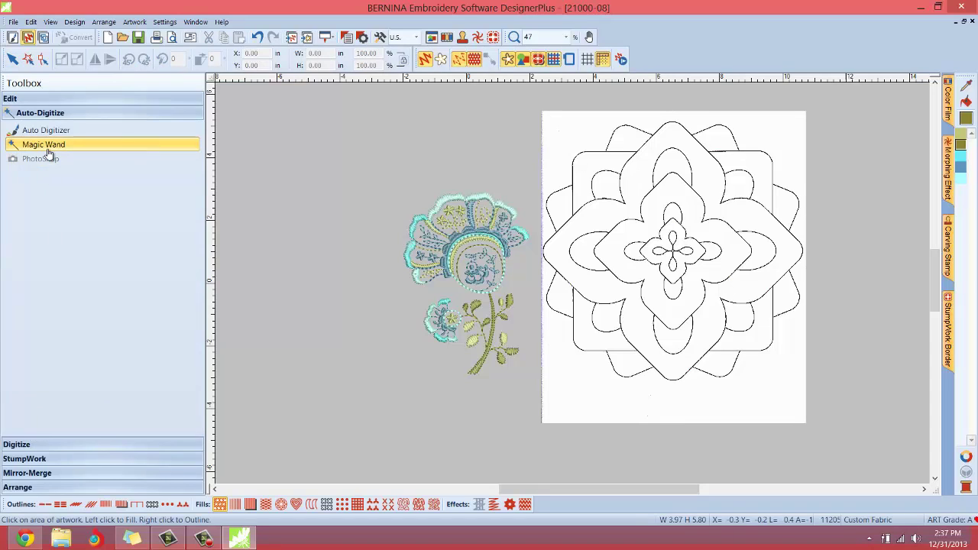
{"action": "left_click", "coordinate": [593, 207]}
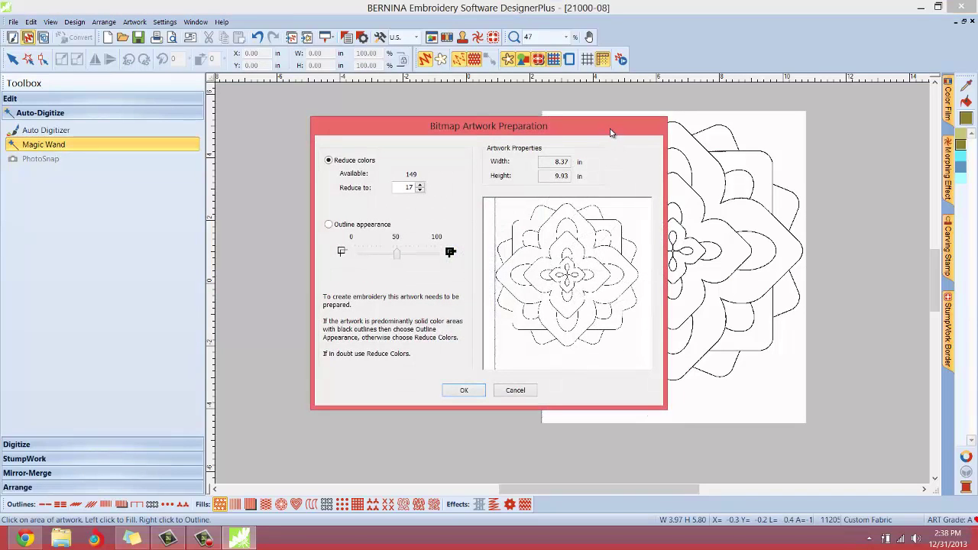
{"action": "left_click_drag", "start_coordinate": [611, 132], "coordinate": [588, 124]}
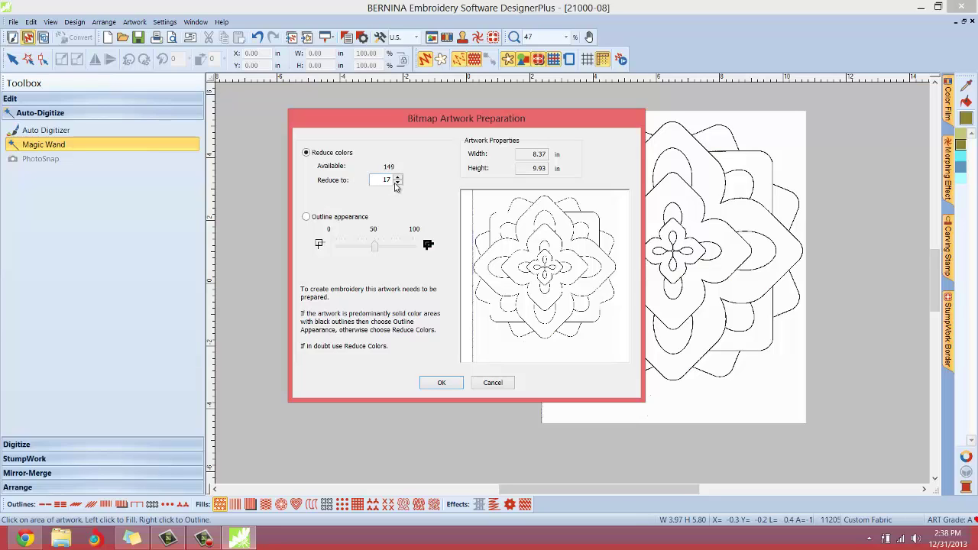
- Reduce the artwork to 2 colours in Bitmap Artwork Preparation and confirm
{"action": "left_click", "coordinate": [397, 183]}
{"action": "left_click", "coordinate": [398, 183]}
{"action": "left_click", "coordinate": [398, 183]}
{"action": "left_click", "coordinate": [398, 183]}
{"action": "left_click", "coordinate": [398, 183]}
{"action": "left_click", "coordinate": [398, 183]}
{"action": "left_click", "coordinate": [398, 184]}
{"action": "left_click", "coordinate": [397, 183]}
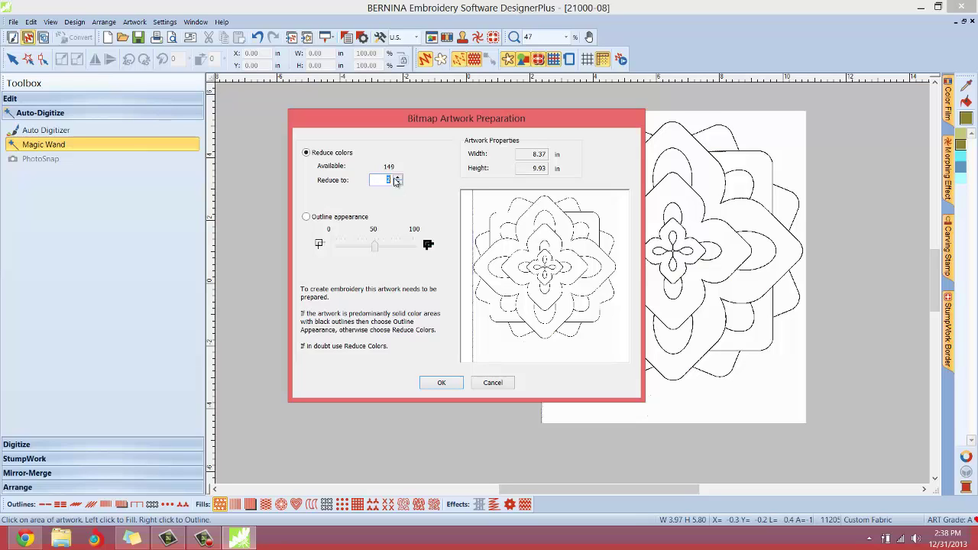
{"action": "left_click", "coordinate": [440, 382]}
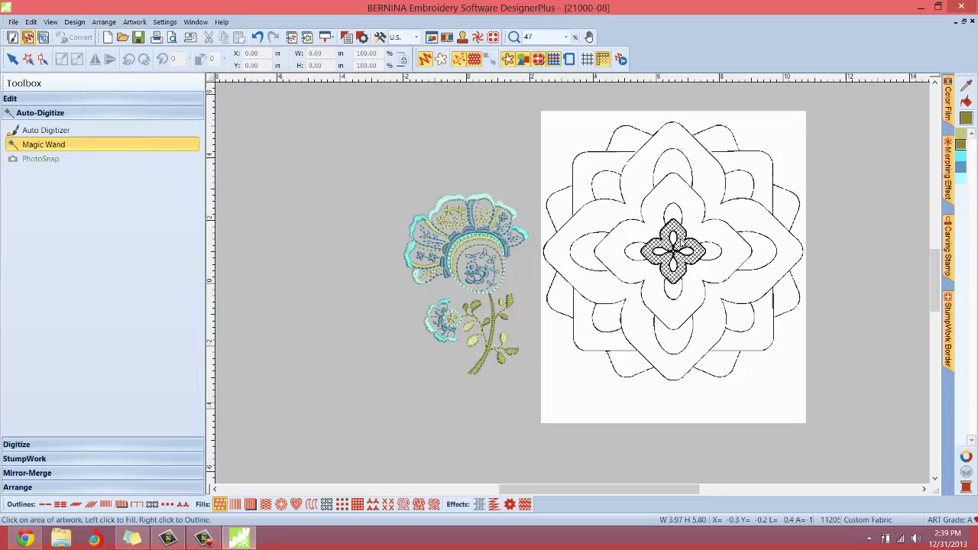
- Stitch the central quatrefoil in green, then all four corner pieces in light teal
{"action": "left_click", "coordinate": [680, 241]}
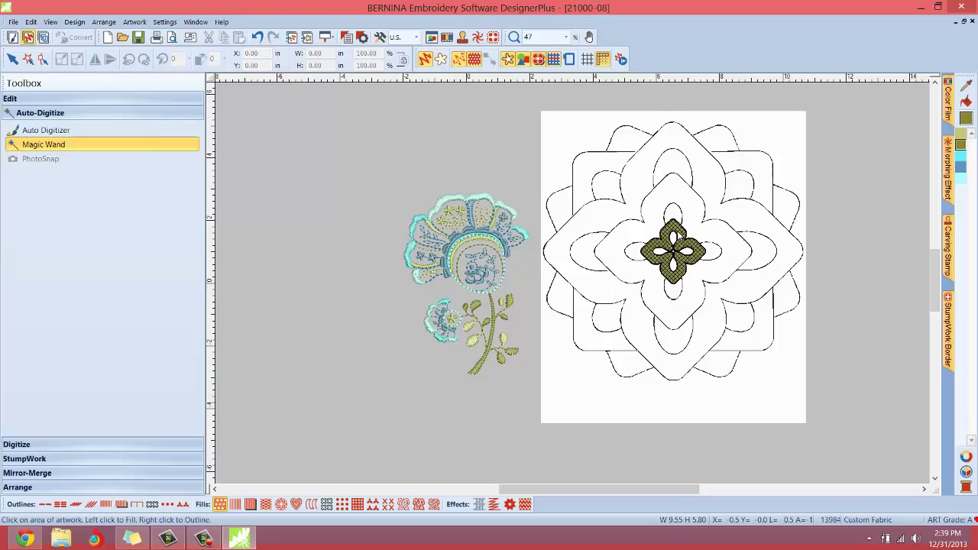
{"action": "left_click", "coordinate": [961, 159]}
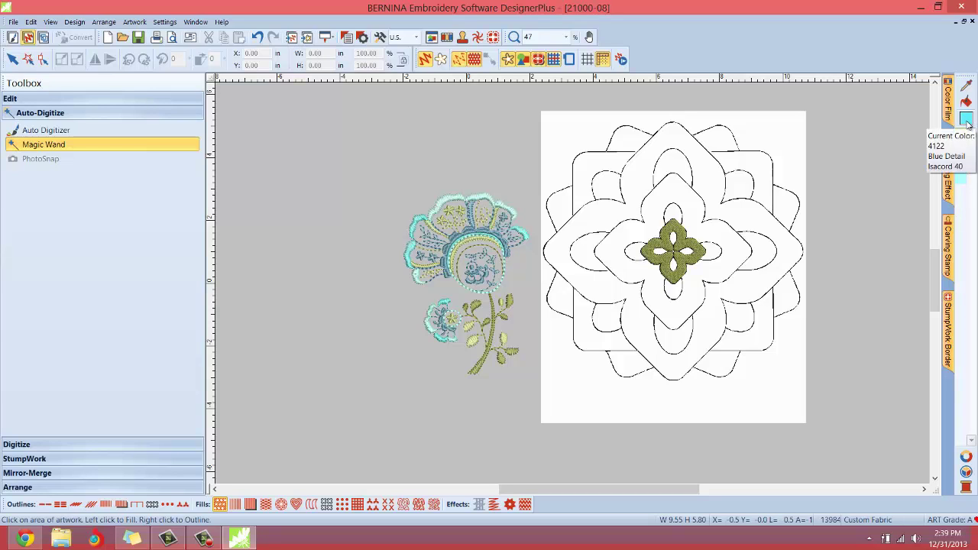
{"action": "left_click", "coordinate": [604, 163]}
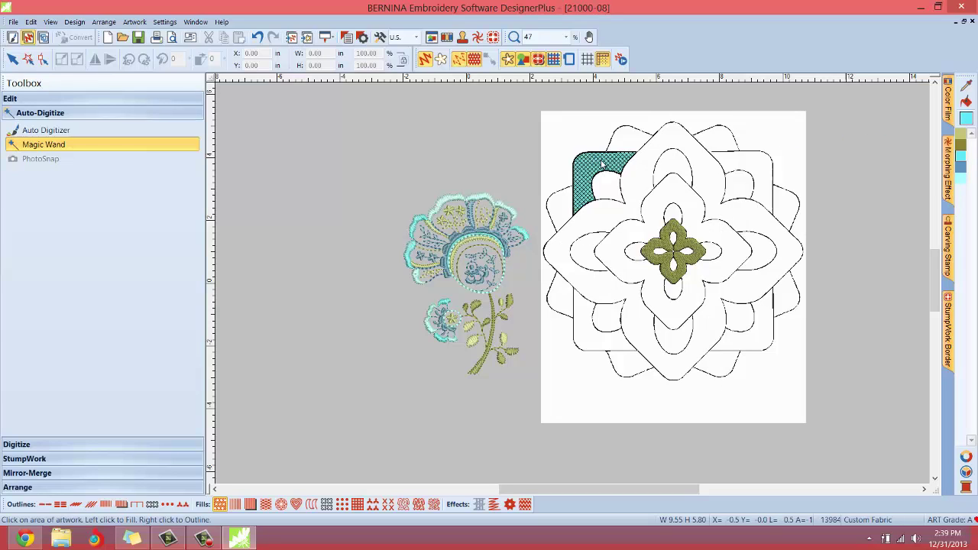
{"action": "left_click", "coordinate": [732, 163]}
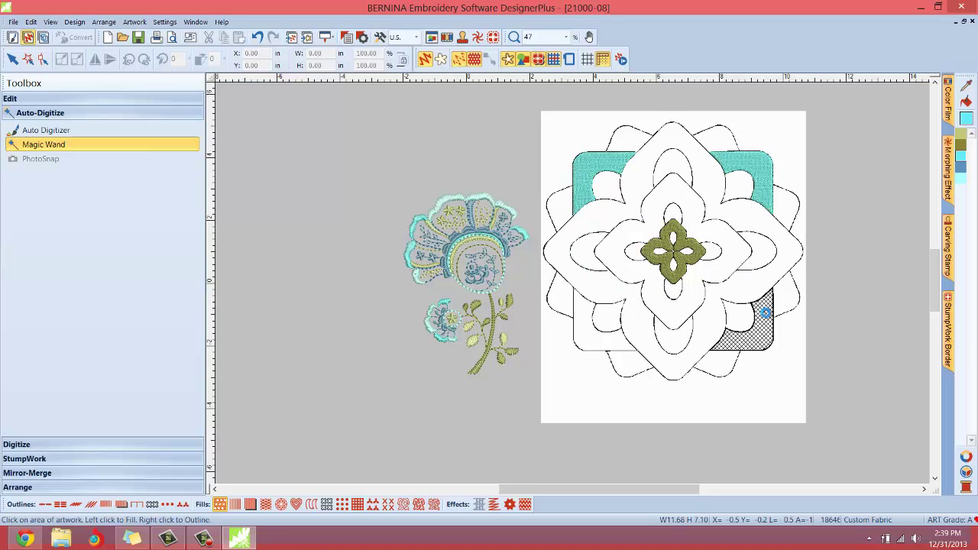
{"action": "left_click", "coordinate": [765, 313]}
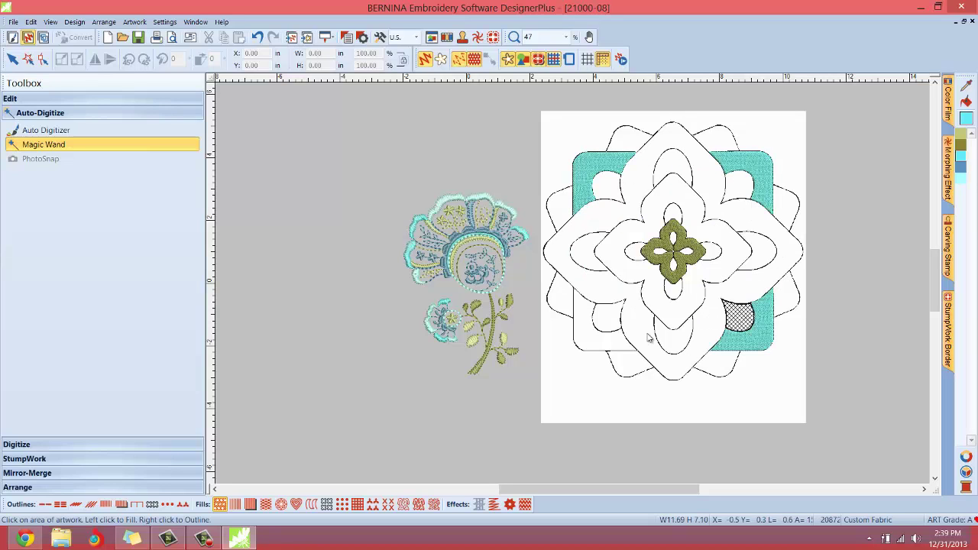
{"action": "left_click", "coordinate": [603, 367]}
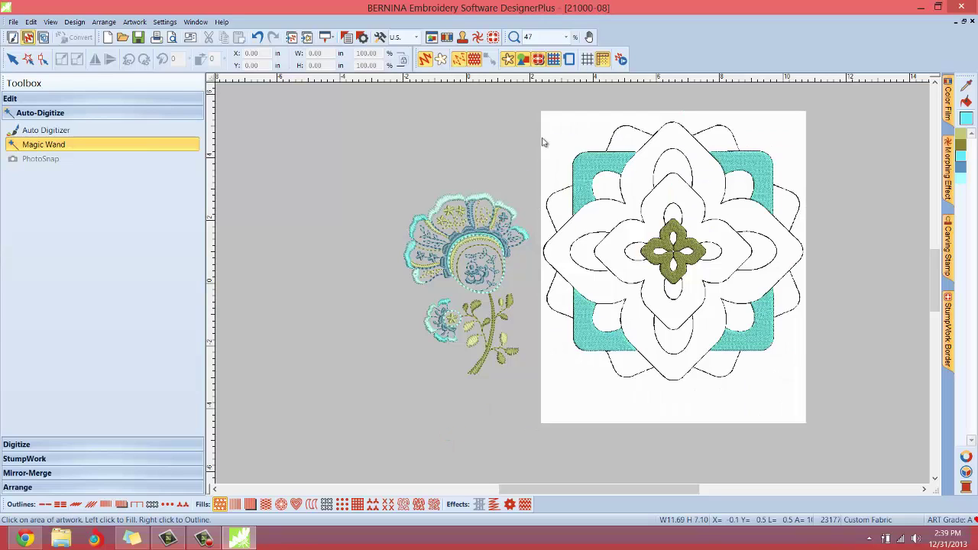
- Hide the bitmap artwork backdrop and leave no stitched object selected
{"action": "left_click", "coordinate": [508, 62]}
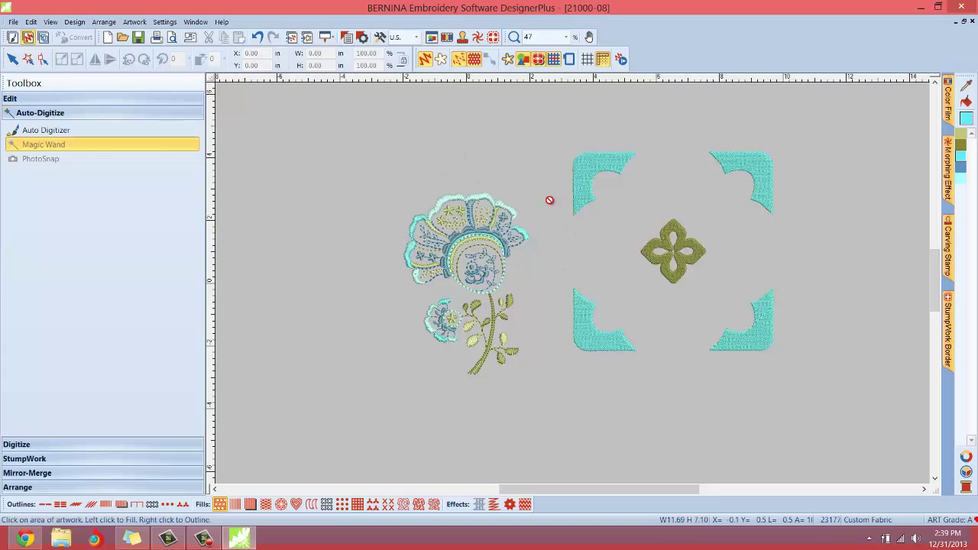
{"action": "left_click", "coordinate": [12, 61]}
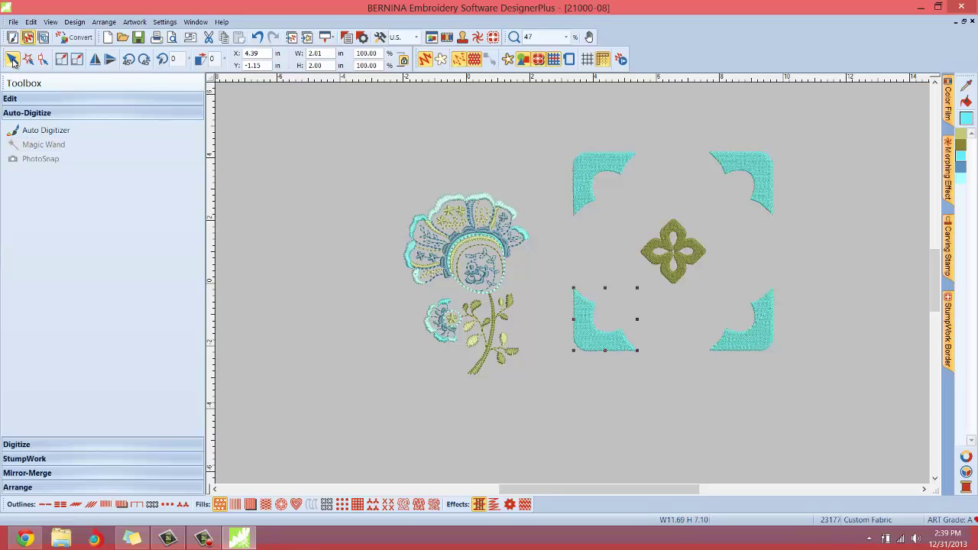
{"action": "left_click", "coordinate": [303, 352]}
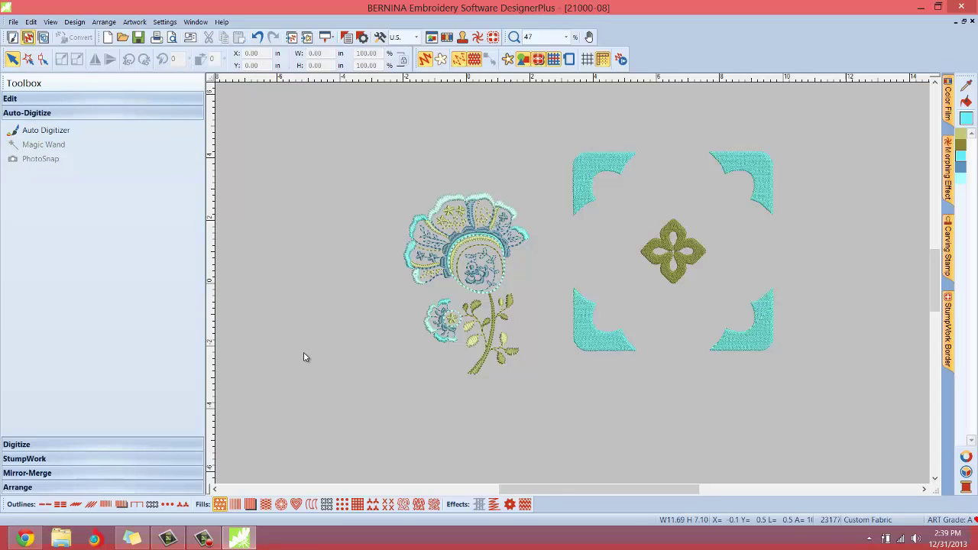
- Move the quatrefoil aside and place the flower inside the teal corner frame
{"action": "left_click_drag", "start_coordinate": [691, 256], "coordinate": [421, 414]}
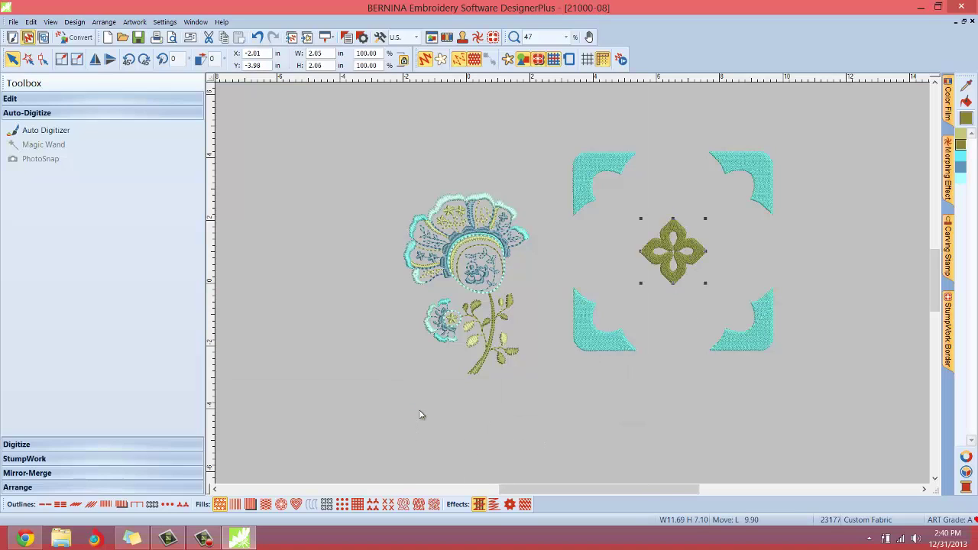
{"action": "left_click", "coordinate": [504, 431]}
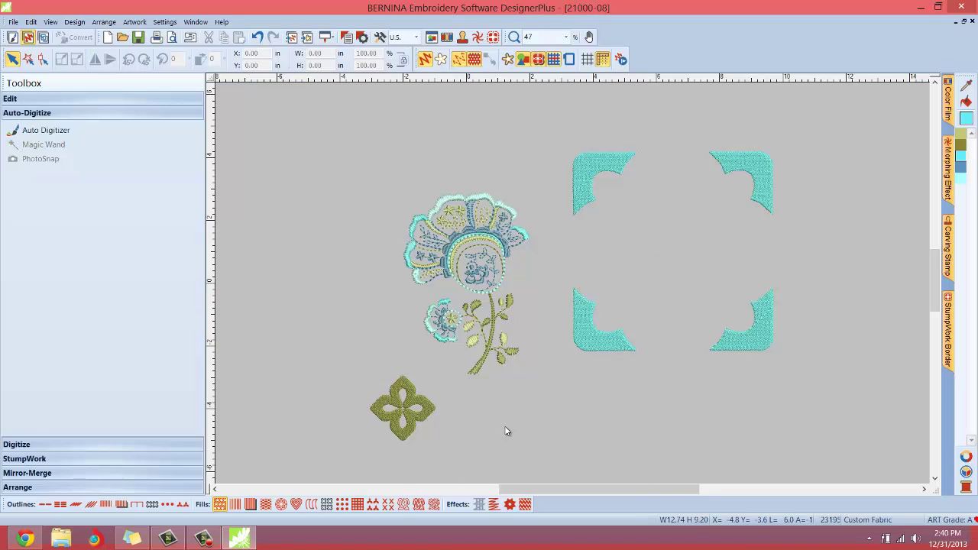
{"action": "left_click_drag", "start_coordinate": [367, 163], "coordinate": [468, 237]}
{"action": "left_click_drag", "start_coordinate": [546, 394], "coordinate": [543, 399]}
{"action": "left_click_drag", "start_coordinate": [485, 263], "coordinate": [687, 236]}
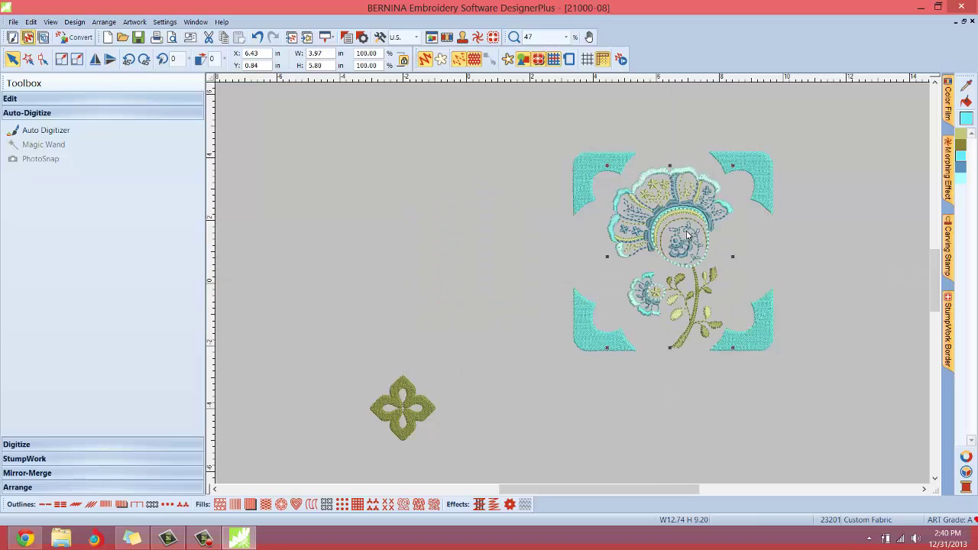
{"action": "left_click", "coordinate": [413, 236]}
- Put the quatrefoil on the frame's left and a copy on its right
{"action": "left_click", "coordinate": [421, 406]}
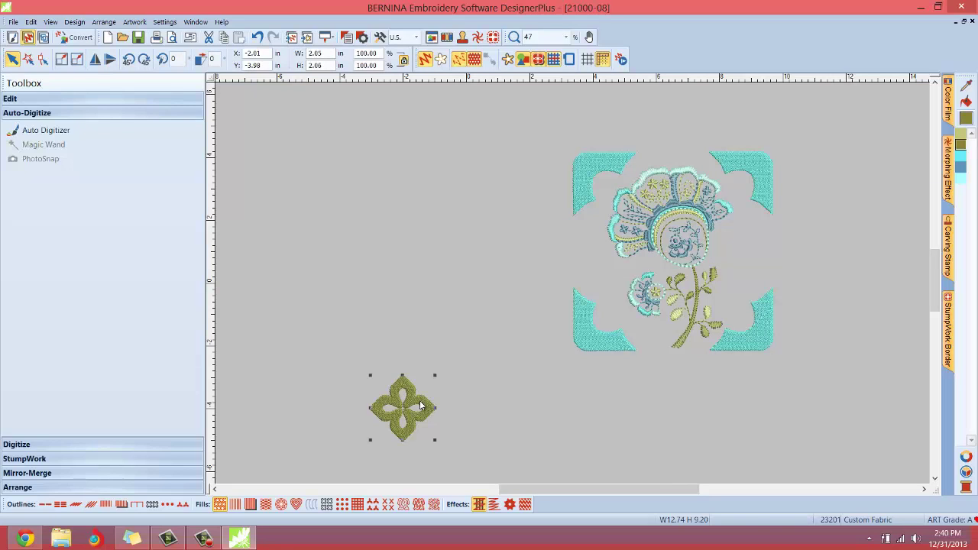
{"action": "left_click_drag", "start_coordinate": [420, 406], "coordinate": [598, 247]}
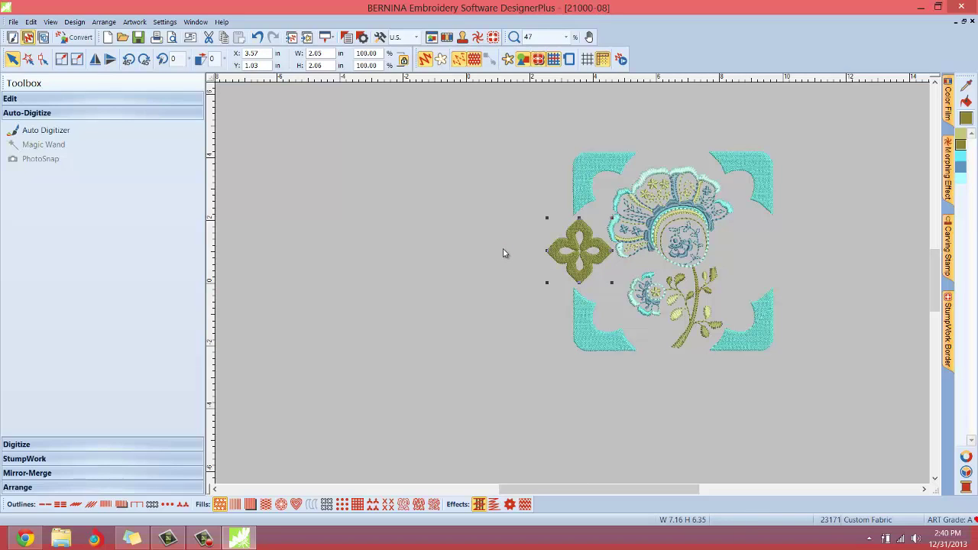
{"action": "key", "text": "ctrl+c"}
{"action": "key", "text": "ctrl+v"}
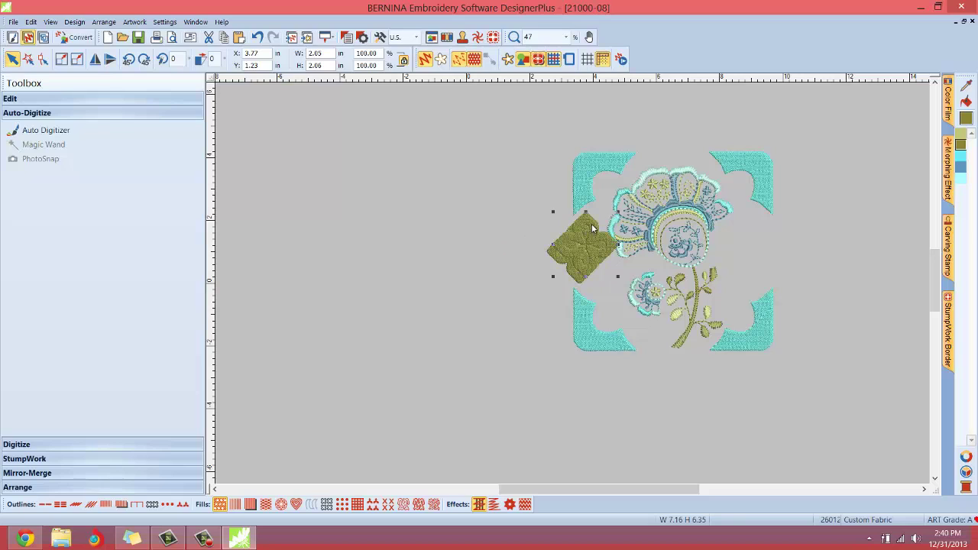
{"action": "left_click_drag", "start_coordinate": [593, 230], "coordinate": [770, 233]}
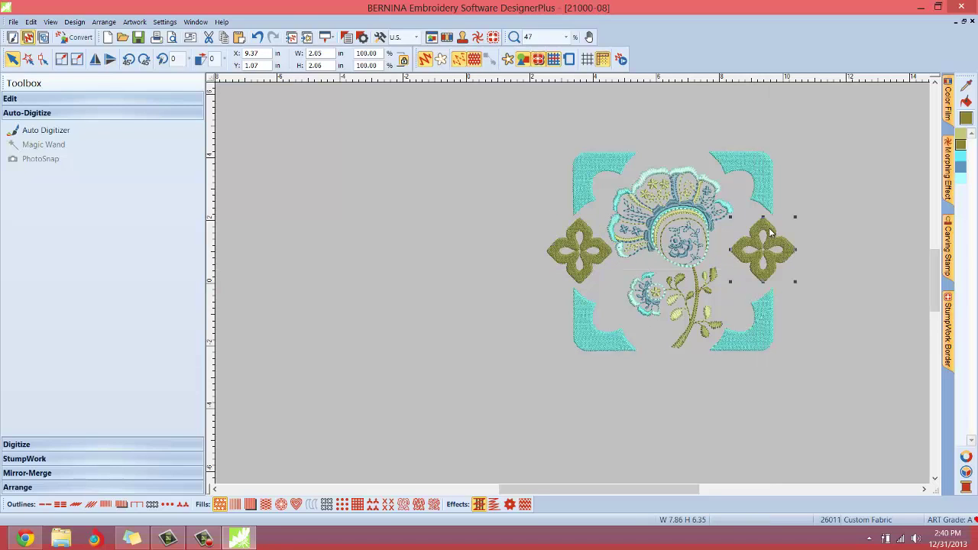
{"action": "left_click", "coordinate": [874, 282]}
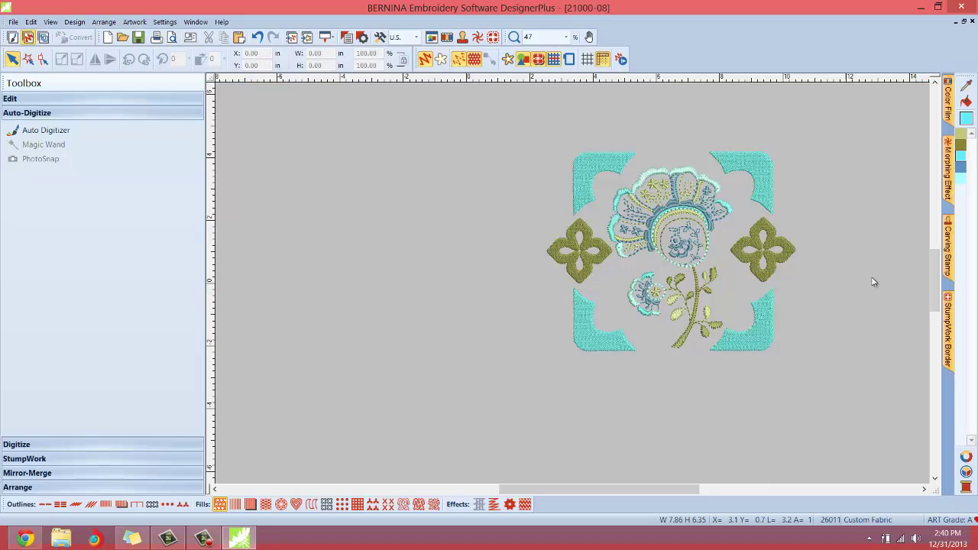